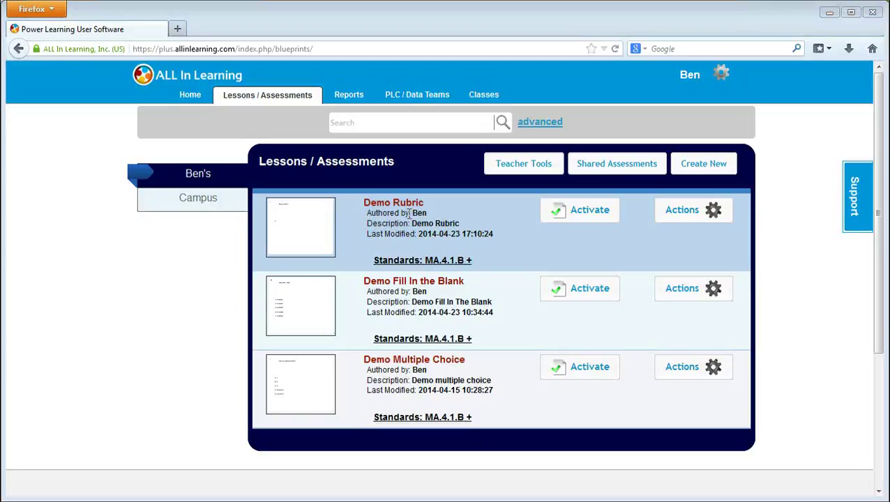
# Activate the Demo Rubric assessment for manual grading with the Demo 2nd Period class.
pyautogui.click(567, 215)
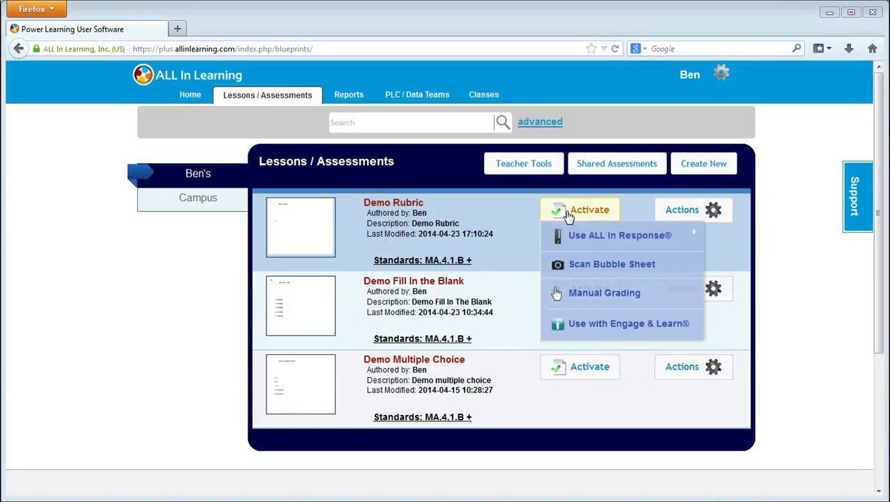
pyautogui.click(592, 299)
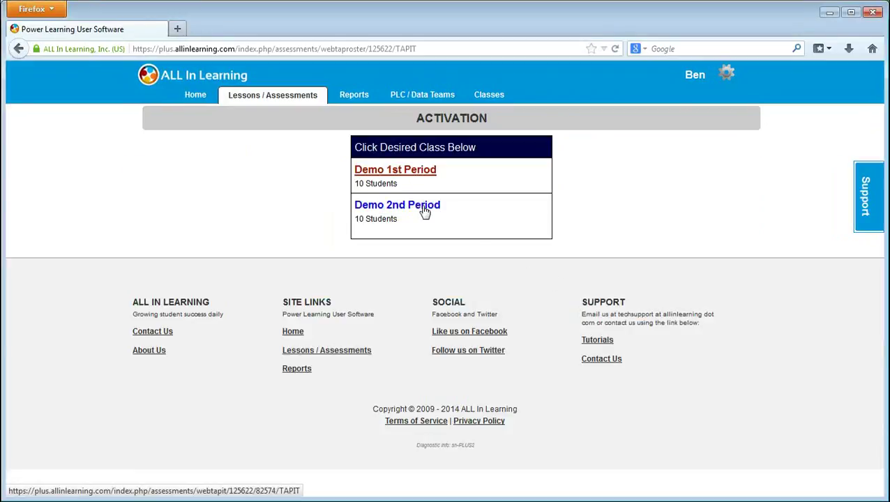
pyautogui.click(424, 211)
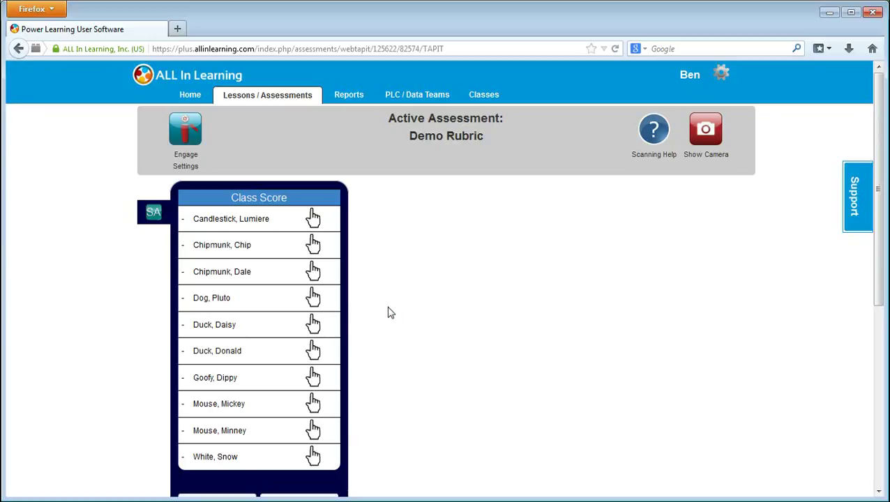
# Open the sixth student on the roster, set Shows Work to 3 and score the student.
pyautogui.click(314, 355)
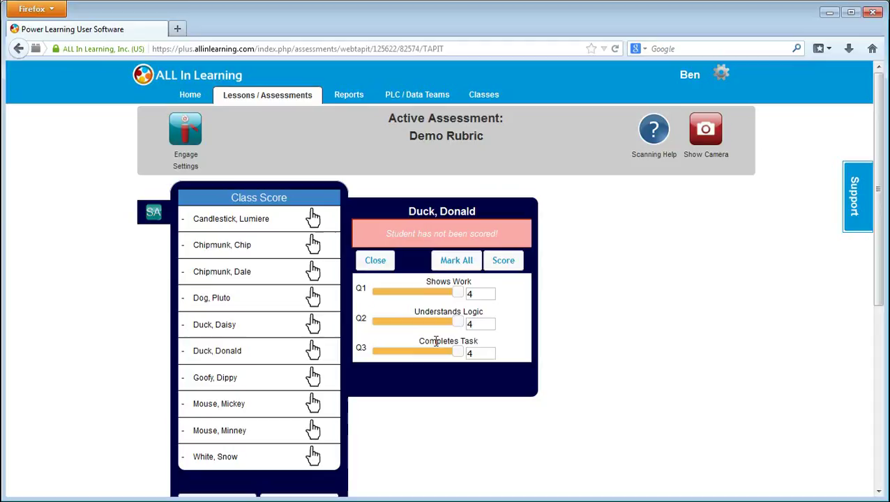
pyautogui.doubleClick(480, 294)
pyautogui.write('3')
pyautogui.click(499, 260)
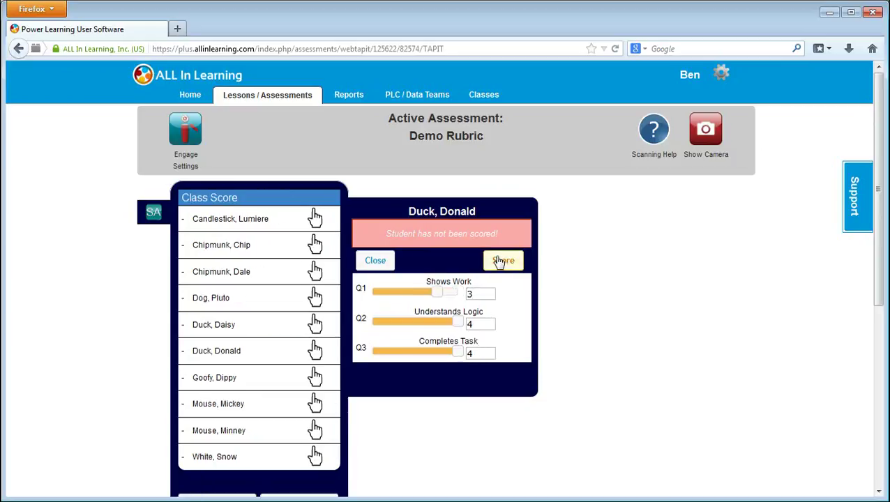
# Set the sixth student's Completes Task rating to 3.
pyautogui.click(458, 353)
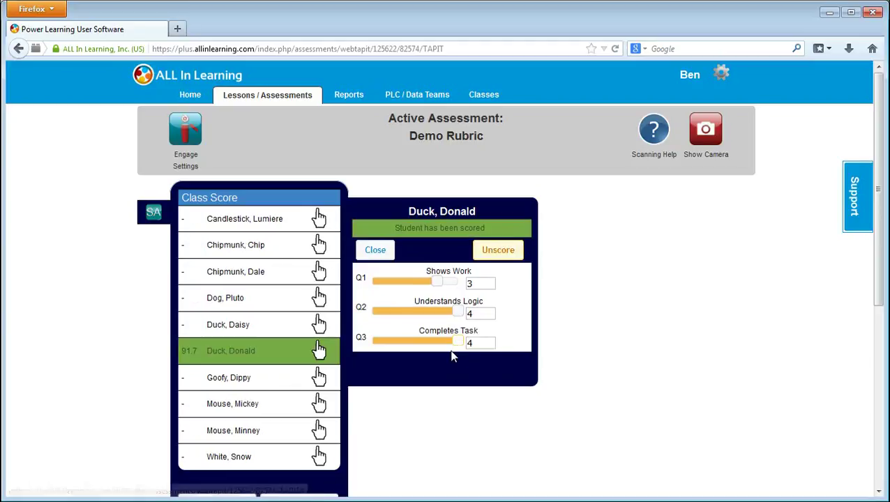
pyautogui.click(457, 343)
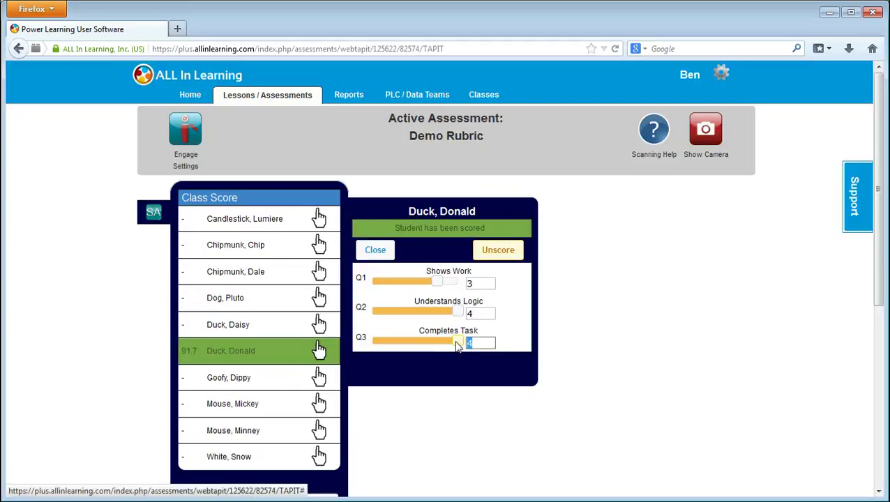
pyautogui.write('3')
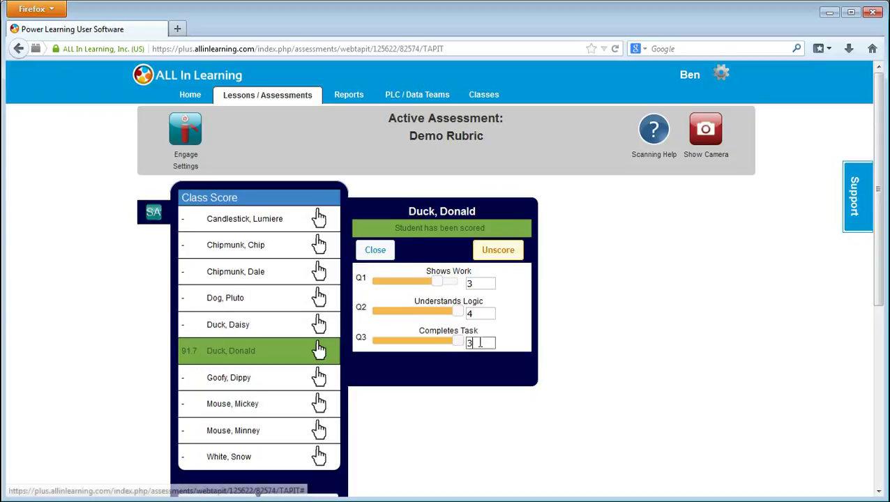
pyautogui.moveTo(454, 347); pyautogui.dragTo(440, 345)
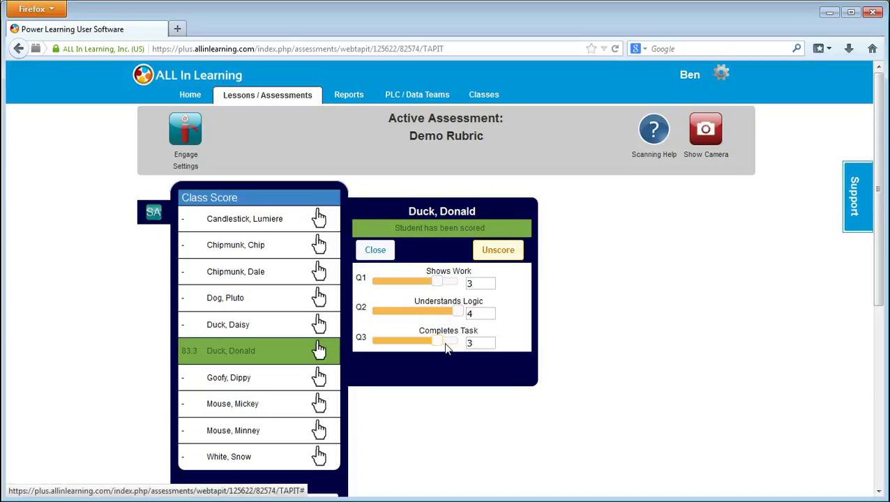
# Score the seventh student on the roster with Shows Work 1, Understands Logic 0 and Completes Task 0.
pyautogui.click(319, 377)
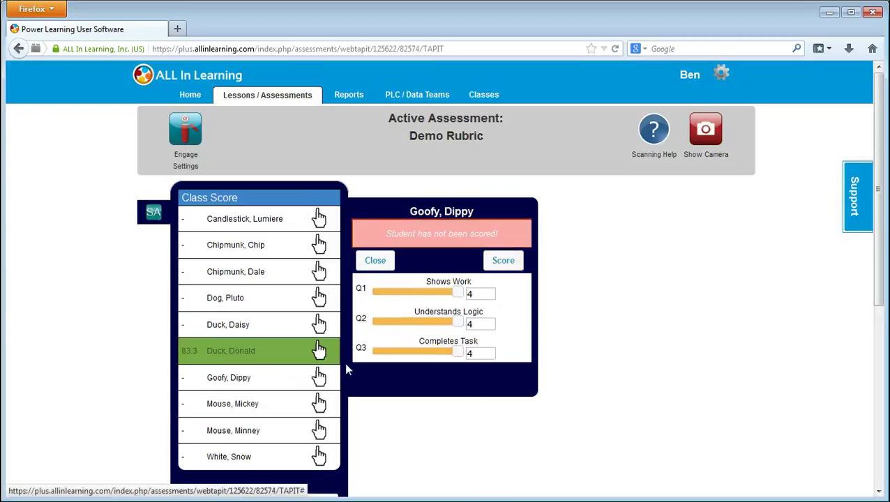
pyautogui.click(505, 264)
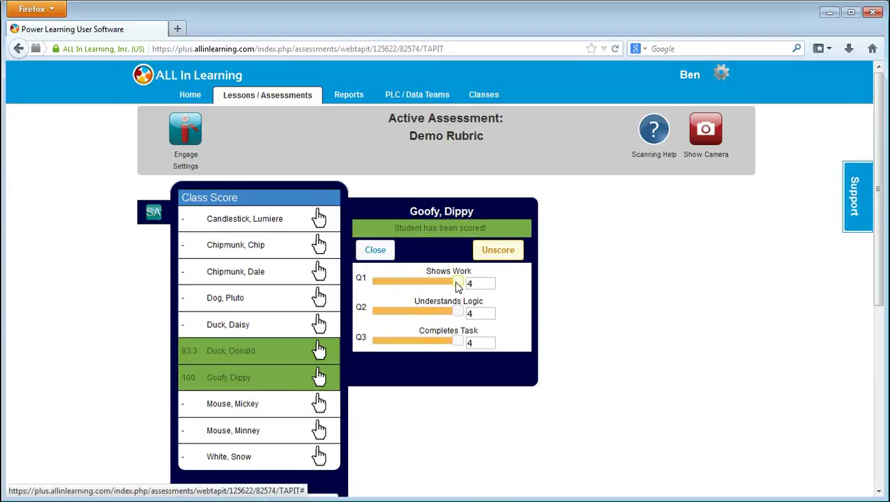
pyautogui.moveTo(454, 283); pyautogui.dragTo(401, 289)
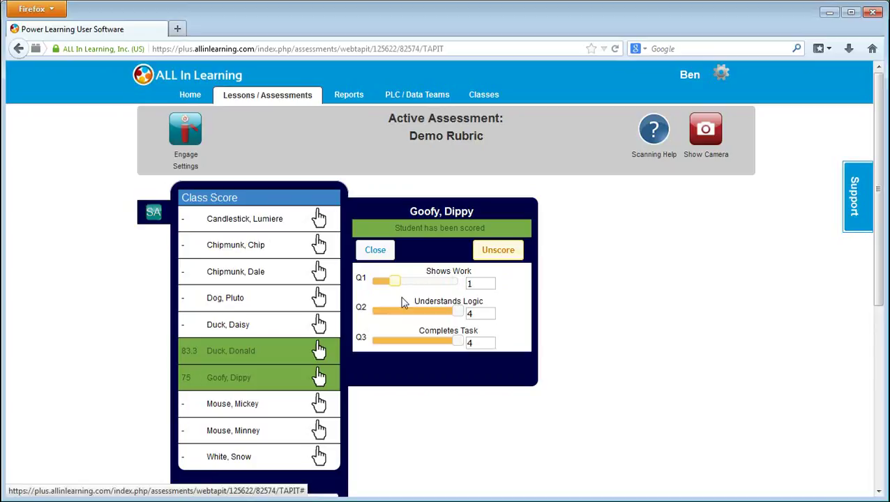
pyautogui.moveTo(457, 311); pyautogui.dragTo(368, 317)
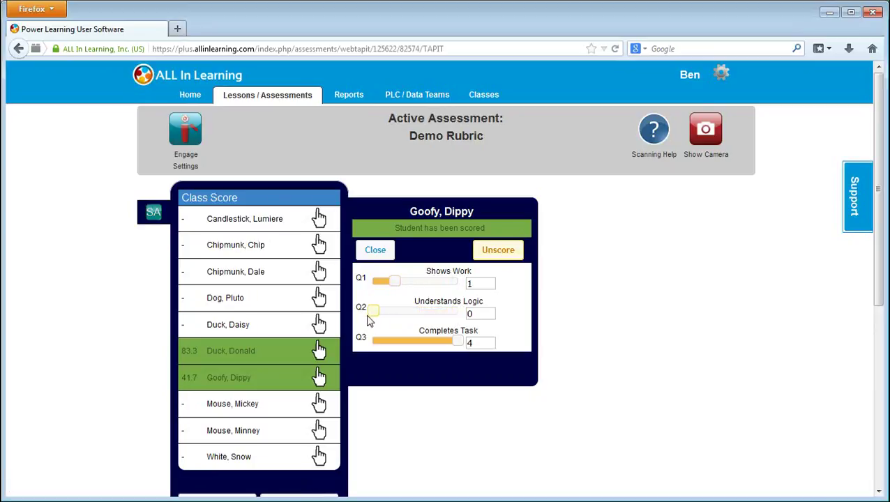
pyautogui.moveTo(455, 345); pyautogui.dragTo(382, 351)
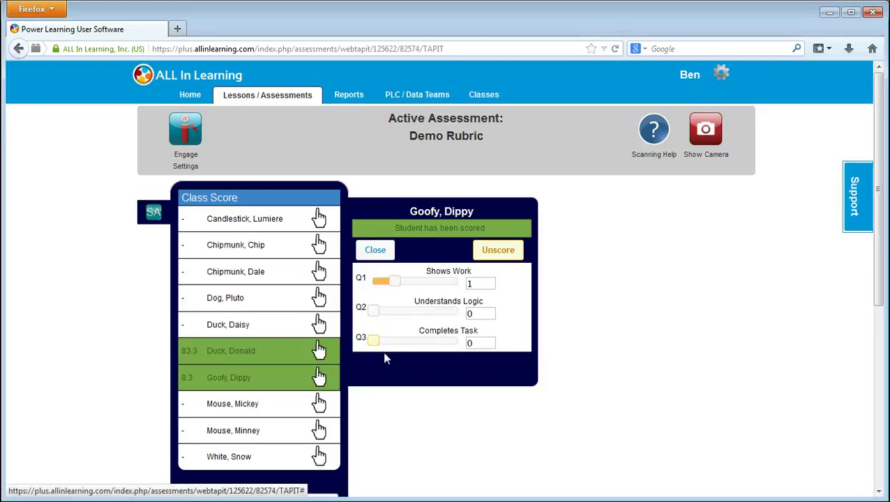
# Score the eighth student on the roster with Shows Work 4, Understands Logic 3 and Completes Task 3.
pyautogui.click(315, 404)
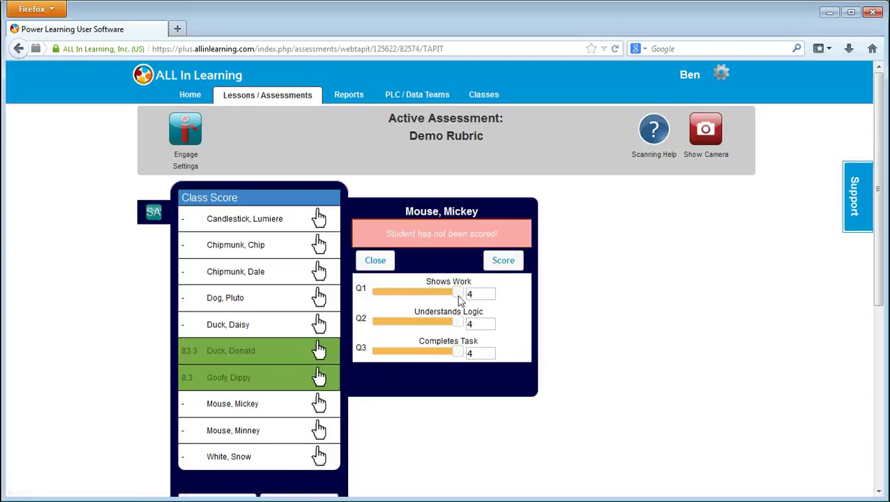
pyautogui.click(464, 297)
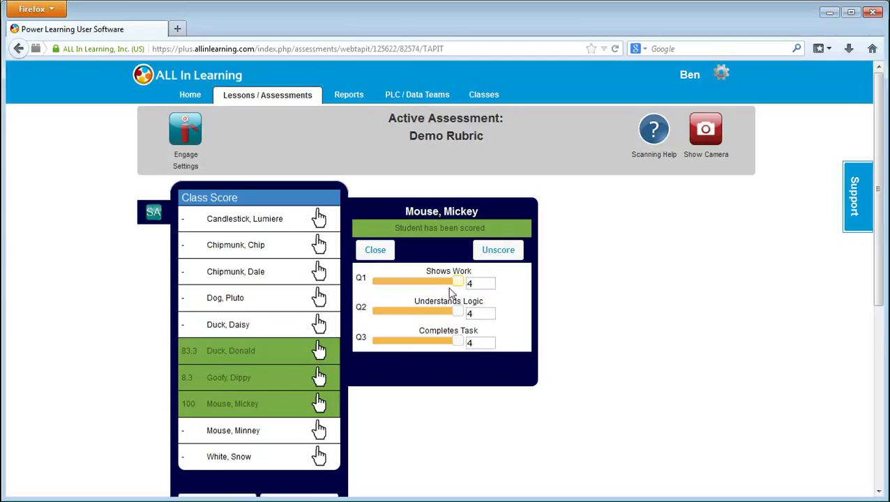
pyautogui.moveTo(454, 316); pyautogui.dragTo(441, 314)
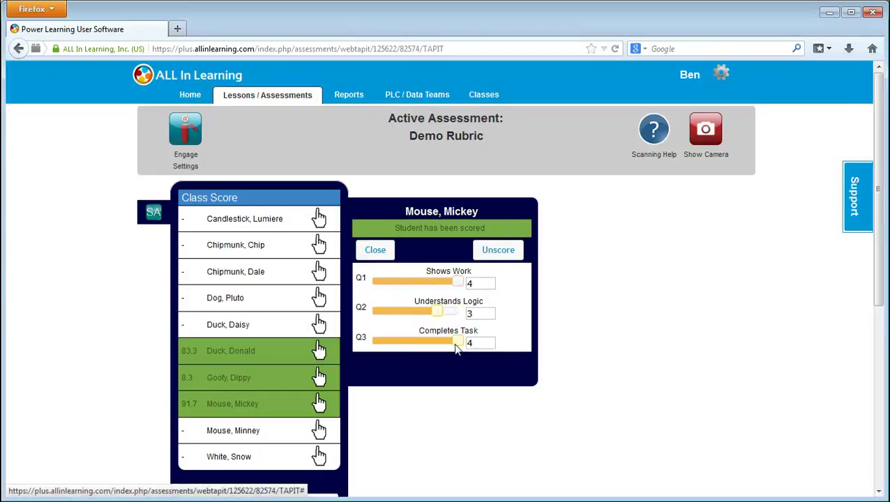
pyautogui.moveTo(447, 345); pyautogui.dragTo(437, 343)
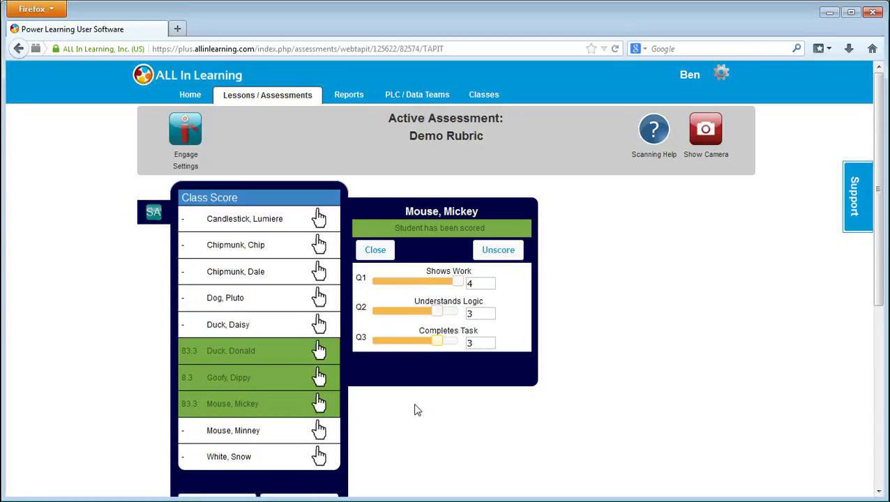
# Pause the grading session and resume manual grading of Demo Rubric for the unfinished Demo 2nd Period class.
pyautogui.scroll(-3, 415, 413)
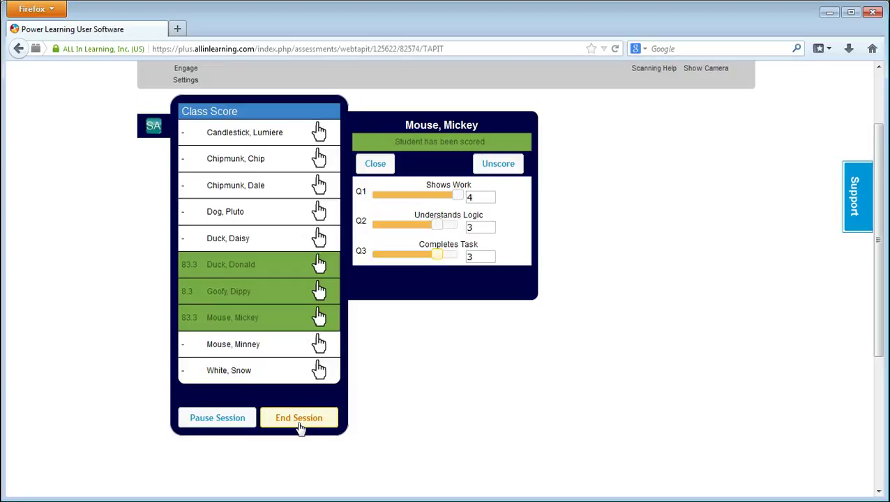
pyautogui.click(217, 418)
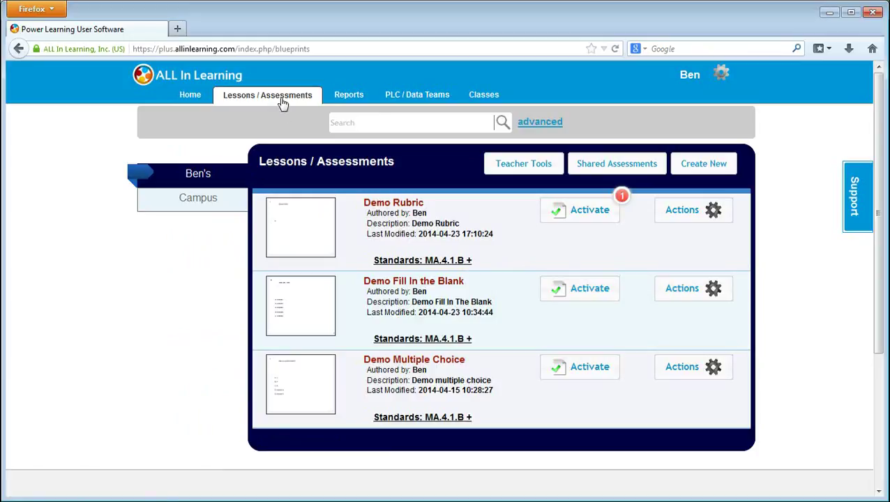
pyautogui.moveTo(628, 218)
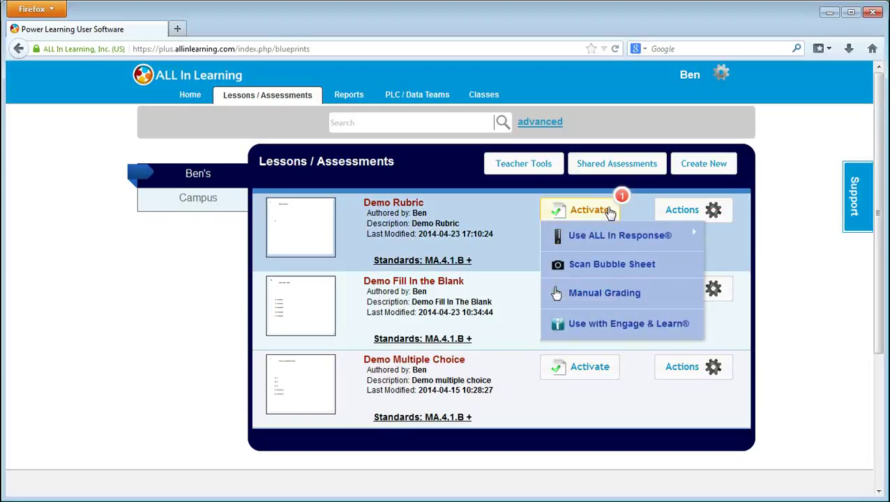
pyautogui.click(599, 301)
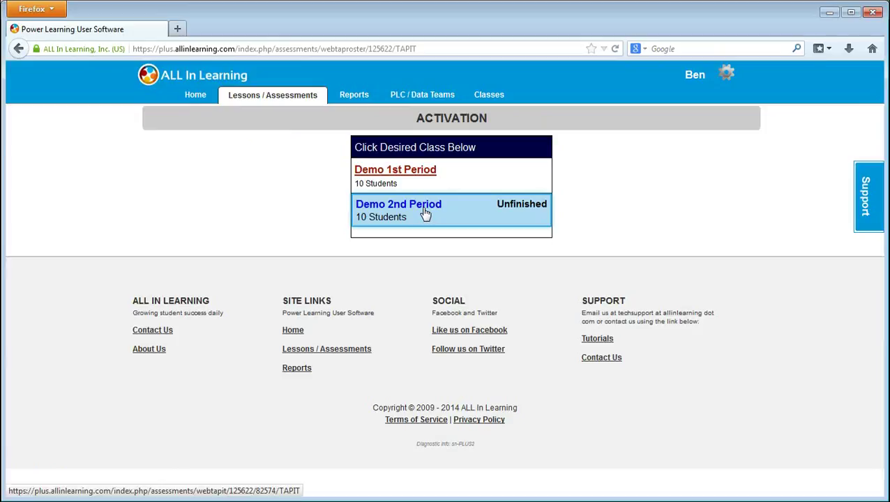
pyautogui.click(418, 213)
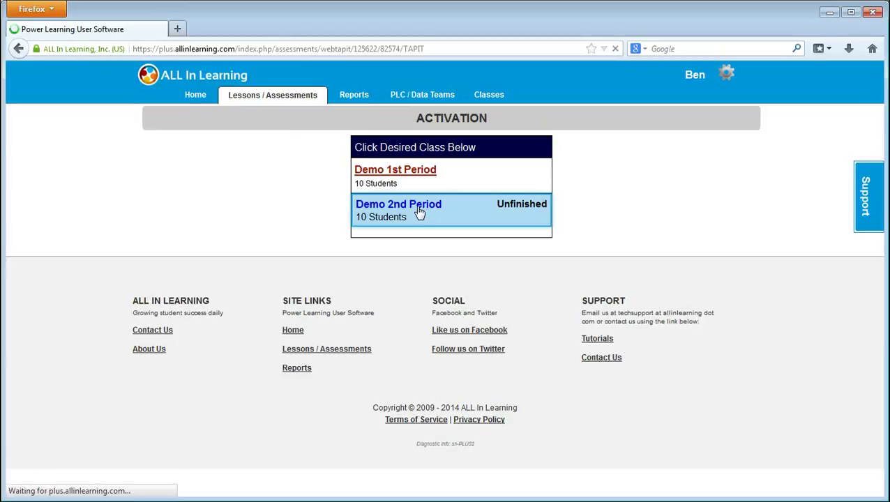
# Score the fourth student on the roster with 3 for Shows Work, Understands Logic and Completes Task.
pyautogui.click(319, 298)
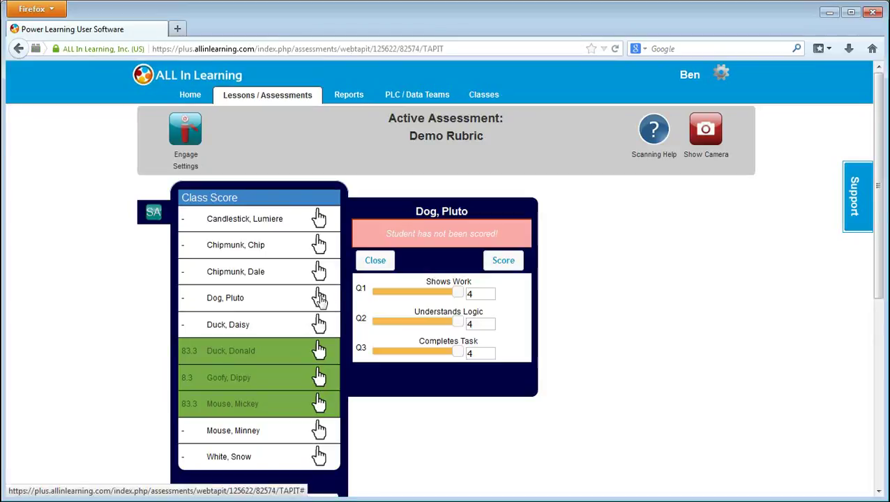
pyautogui.moveTo(454, 281); pyautogui.dragTo(436, 281)
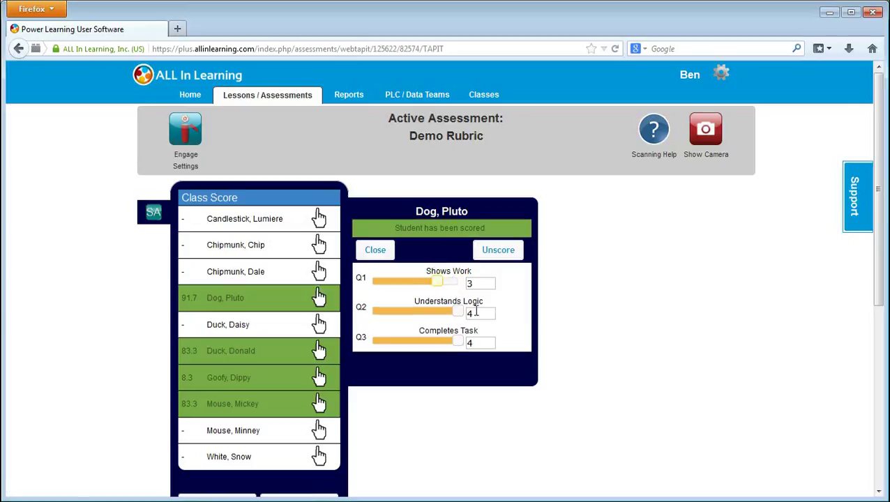
pyautogui.click(458, 312)
pyautogui.write('3')
pyautogui.click(438, 341)
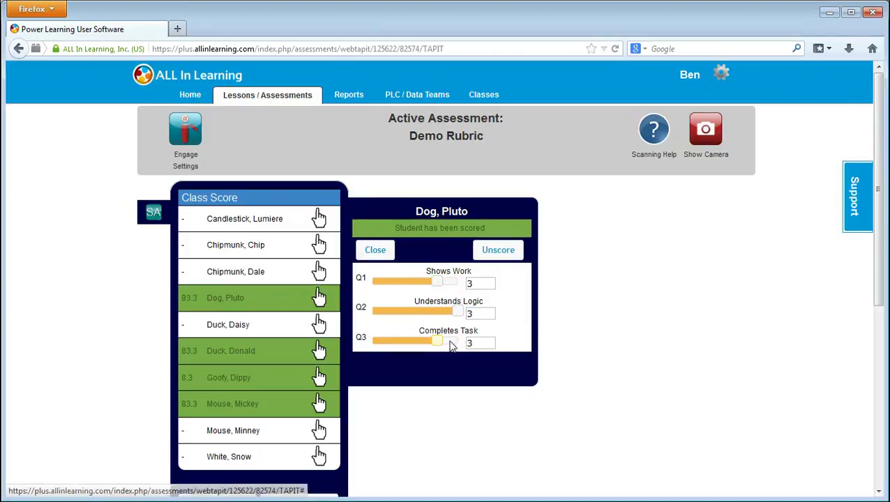
pyautogui.moveTo(454, 312); pyautogui.dragTo(436, 315)
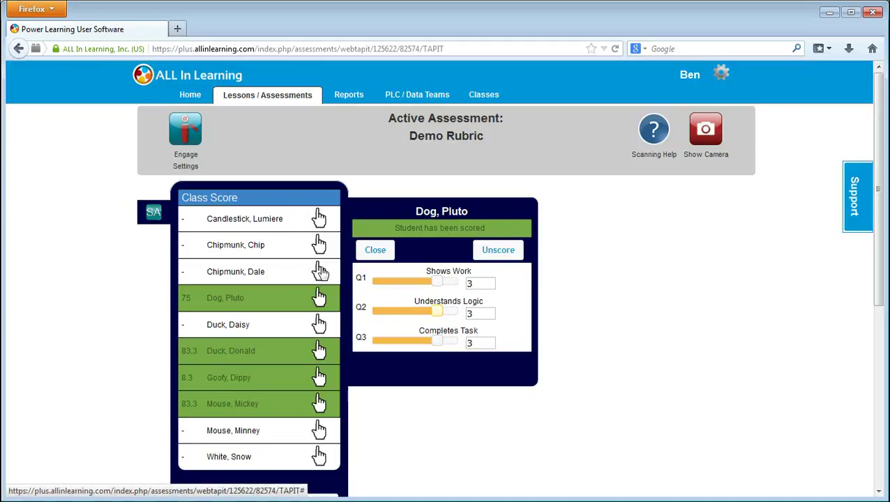
# Score the third student on the roster with Shows Work 3, Understands Logic 3 and Completes Task 2.
pyautogui.click(321, 271)
pyautogui.click(453, 312)
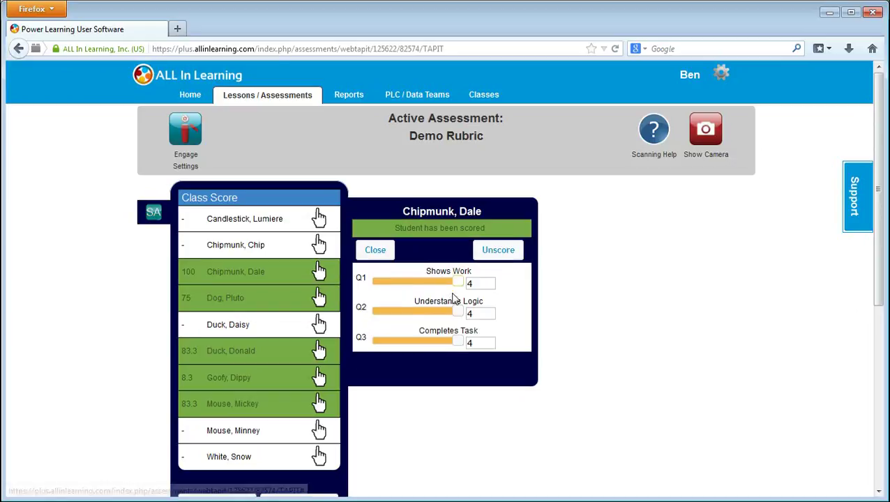
pyautogui.moveTo(461, 313); pyautogui.dragTo(435, 312)
pyautogui.moveTo(457, 341); pyautogui.dragTo(416, 341)
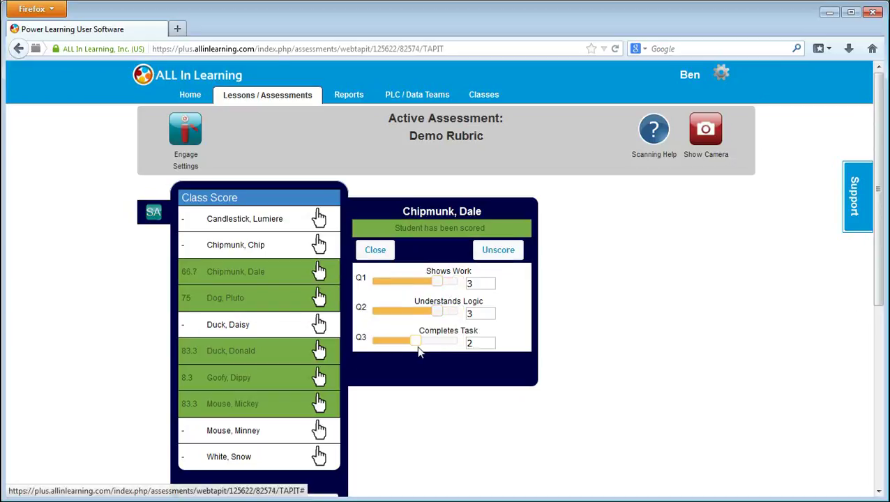
# Score the second student on the roster with Shows Work 3 and Understands Logic 3, keeping Completes Task at 4.
pyautogui.click(320, 247)
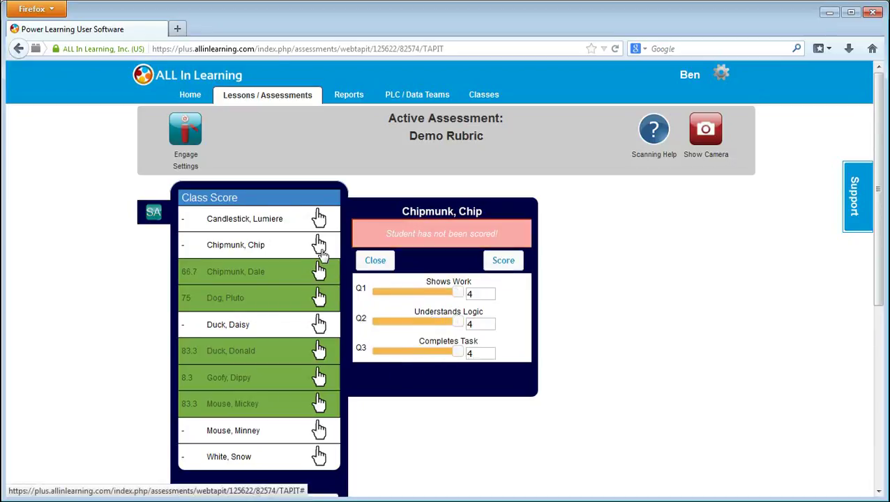
pyautogui.click(500, 260)
pyautogui.moveTo(457, 282); pyautogui.dragTo(436, 282)
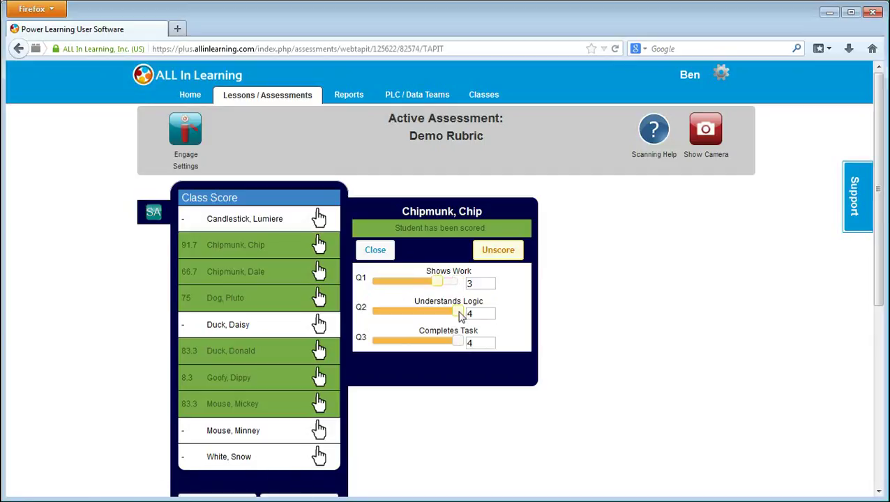
pyautogui.moveTo(457, 312); pyautogui.dragTo(436, 312)
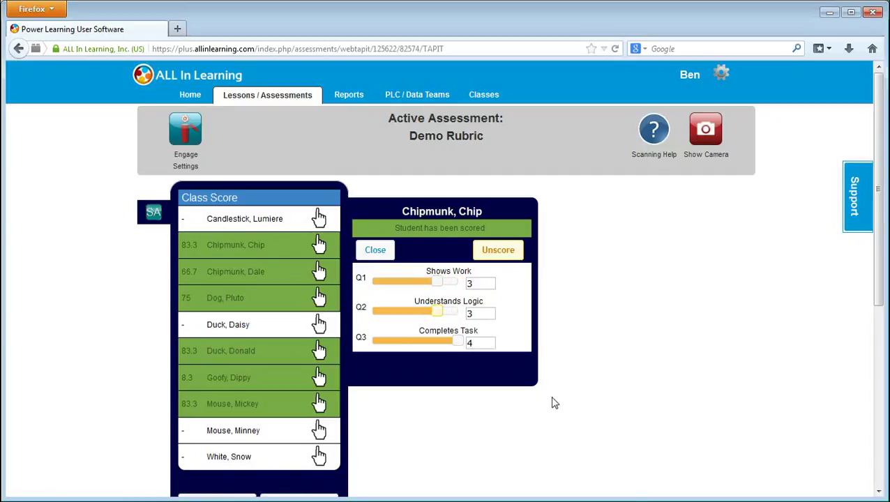
# Score the first student on the roster with Shows Work 3, Understands Logic 3 and Completes Task 2.
pyautogui.click(318, 218)
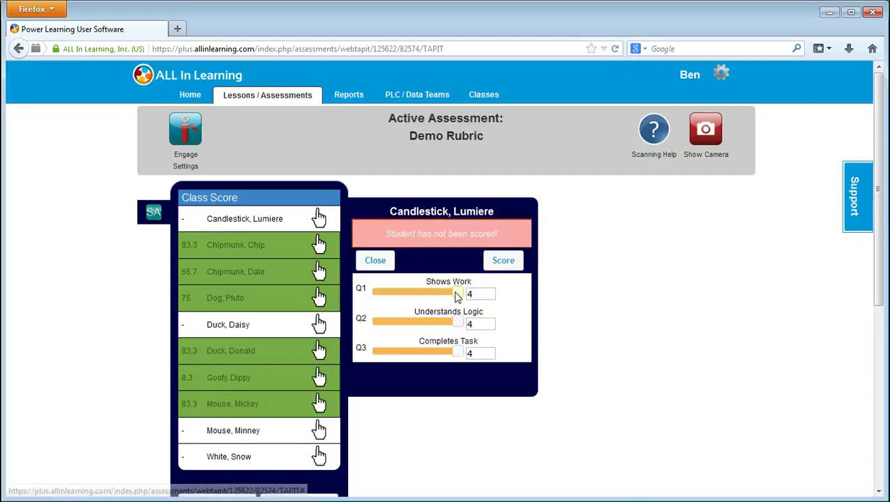
pyautogui.click(498, 250)
pyautogui.moveTo(457, 282); pyautogui.dragTo(435, 282)
pyautogui.moveTo(457, 312); pyautogui.dragTo(436, 311)
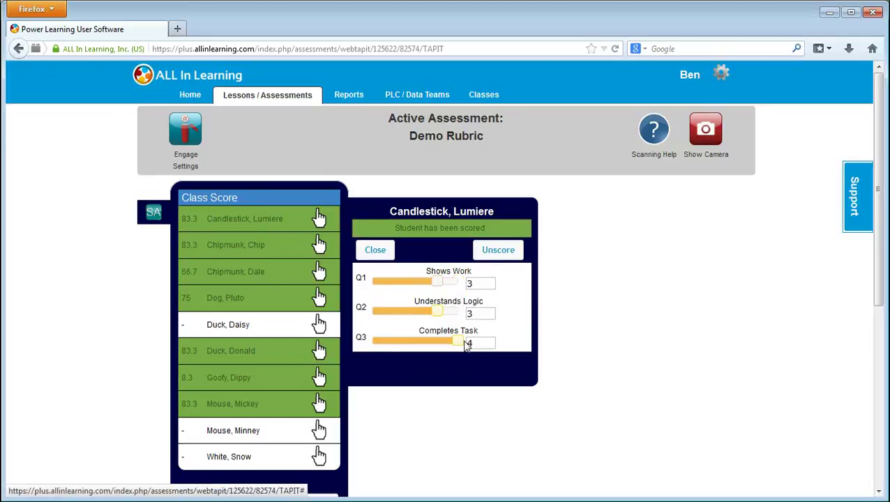
pyautogui.moveTo(457, 342); pyautogui.dragTo(414, 342)
# Score the fifth student on the roster with Shows Work 3 and Understands Logic 3, keeping Completes Task at 4.
pyautogui.click(319, 325)
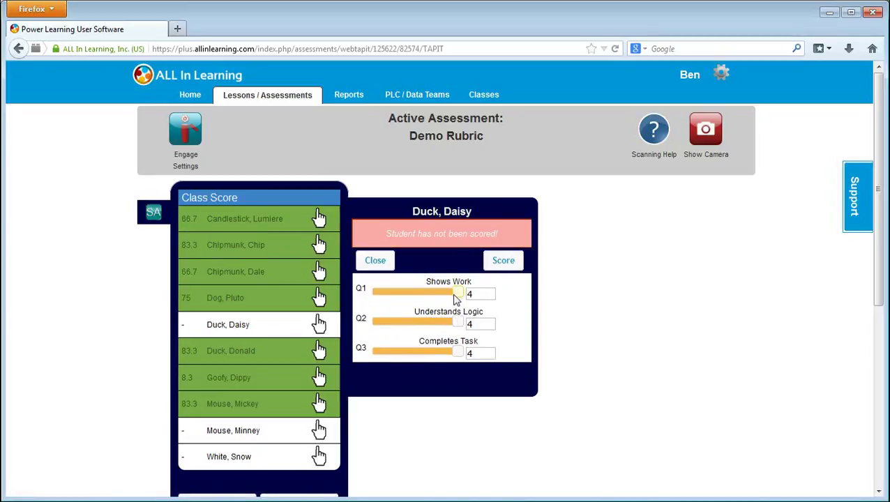
pyautogui.moveTo(456, 282); pyautogui.dragTo(435, 281)
pyautogui.moveTo(458, 312); pyautogui.dragTo(436, 311)
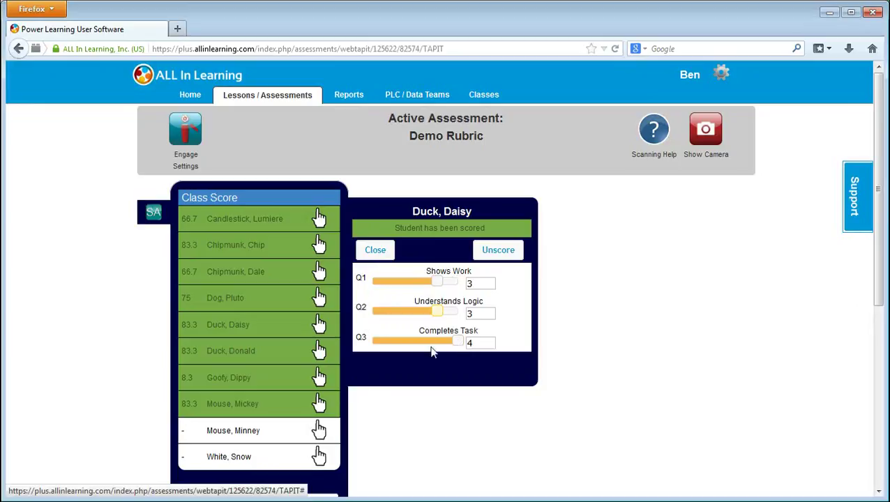
# Score the ninth student on the roster with Shows Work 2, Understands Logic 3 and Completes Task 2.
pyautogui.click(318, 430)
pyautogui.moveTo(457, 281); pyautogui.dragTo(415, 282)
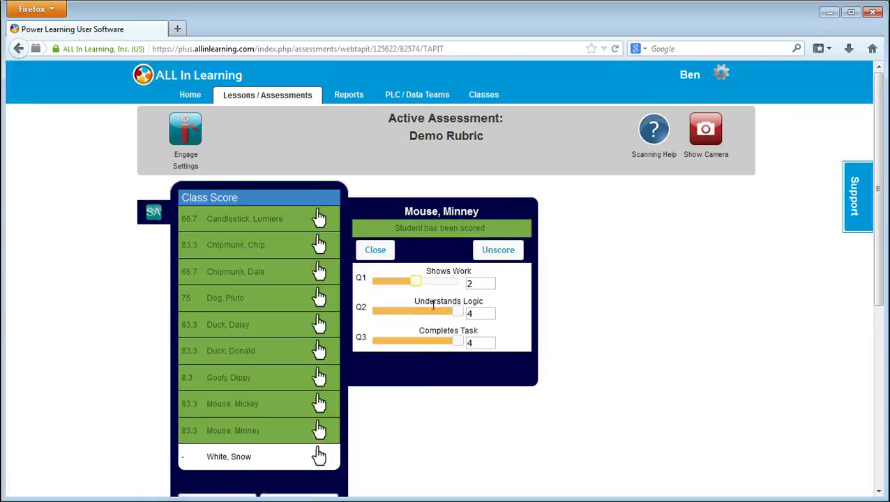
pyautogui.moveTo(458, 315); pyautogui.dragTo(435, 312)
pyautogui.moveTo(457, 341); pyautogui.dragTo(415, 341)
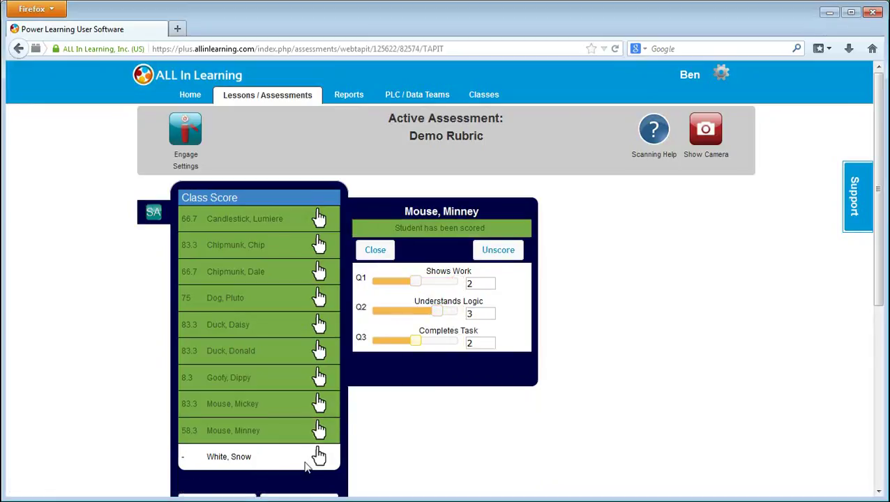
# Score the last student on the roster with 2 for Shows Work, Understands Logic and Completes Task.
pyautogui.click(316, 457)
pyautogui.moveTo(458, 291); pyautogui.dragTo(415, 293)
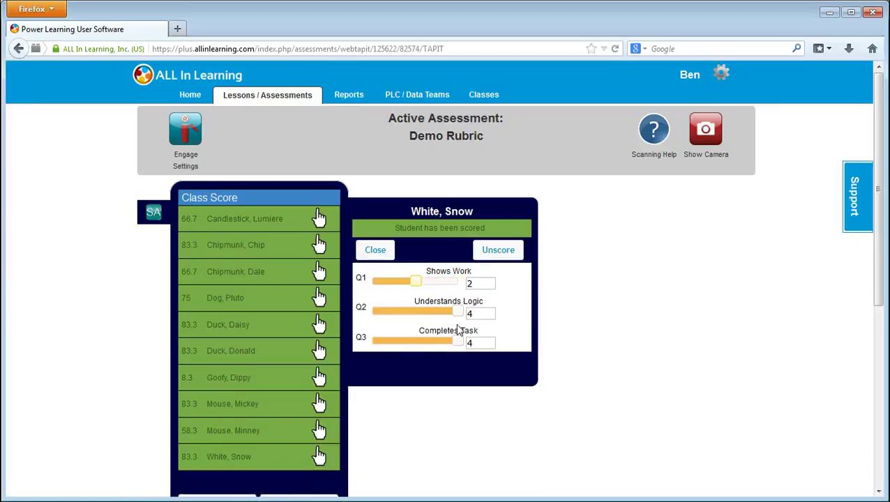
pyautogui.moveTo(457, 341); pyautogui.dragTo(417, 339)
pyautogui.moveTo(463, 313); pyautogui.dragTo(424, 313)
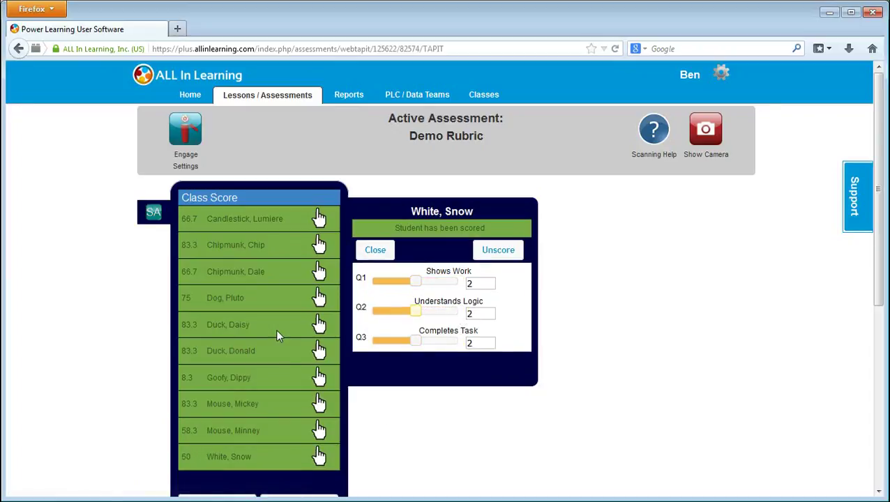
# End the Demo Rubric grading session and create its report.
pyautogui.scroll(-2, 276, 331)
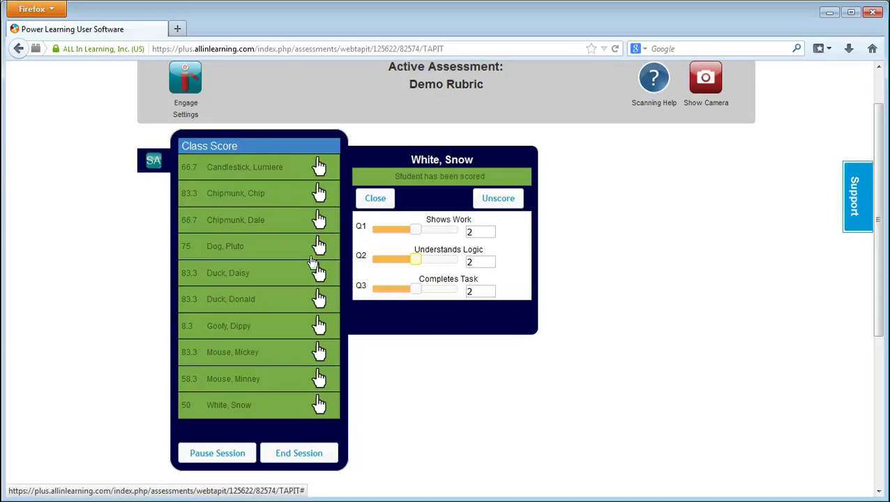
pyautogui.click(302, 453)
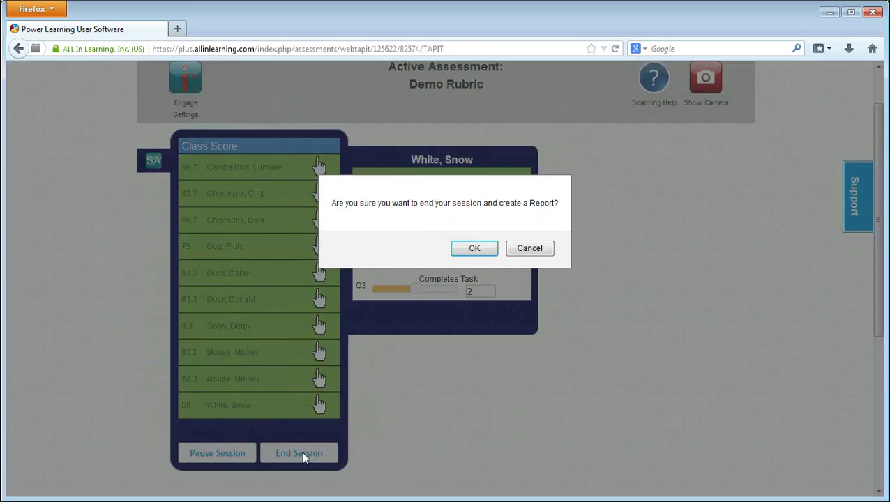
pyautogui.click(480, 244)
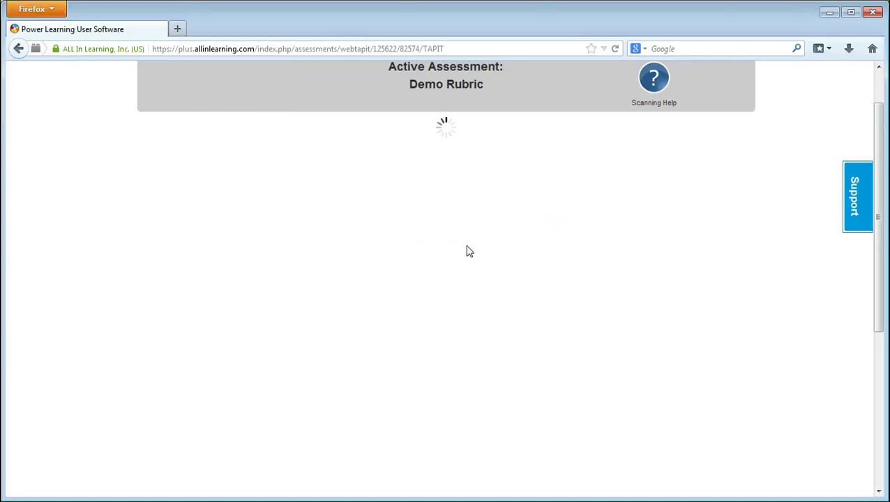